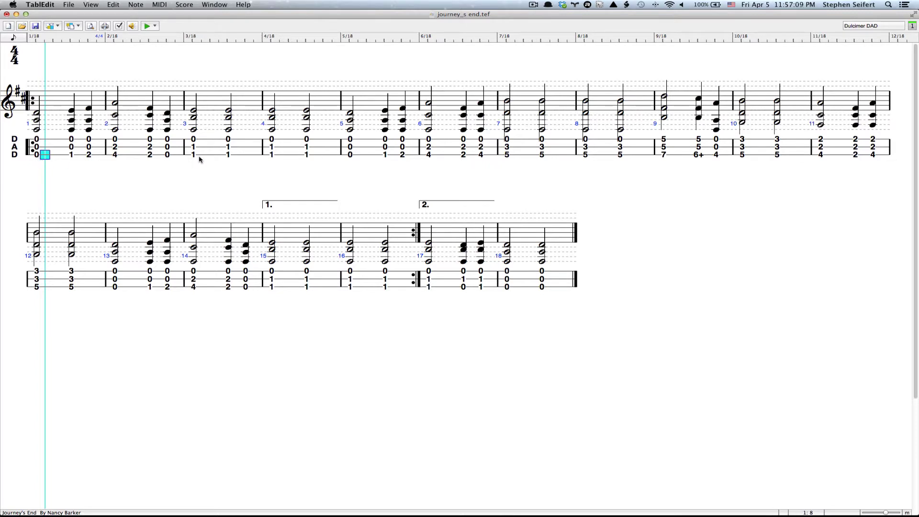
In one-measure-per-line view, attach a '–' musical symbol above the tablature to measure 1's first note.
{"action": "left_click", "coordinate": [21, 41]}
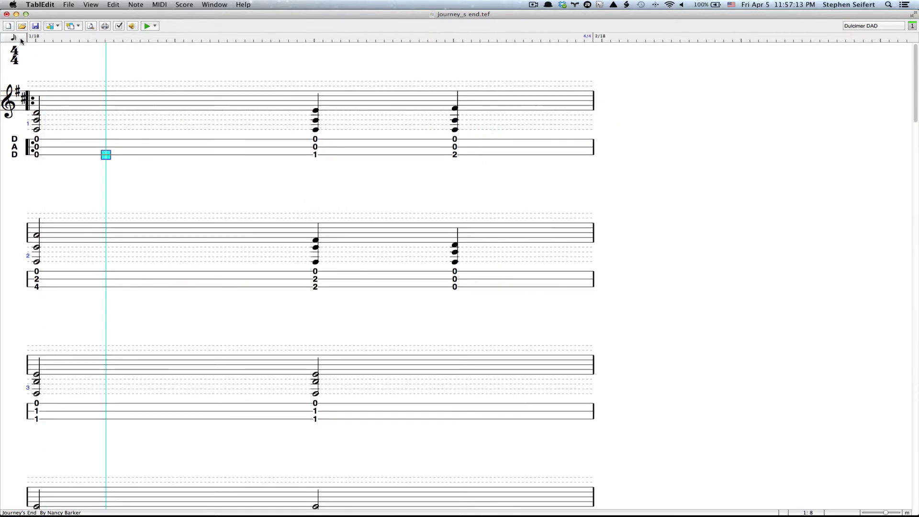
{"action": "left_click", "coordinate": [44, 154]}
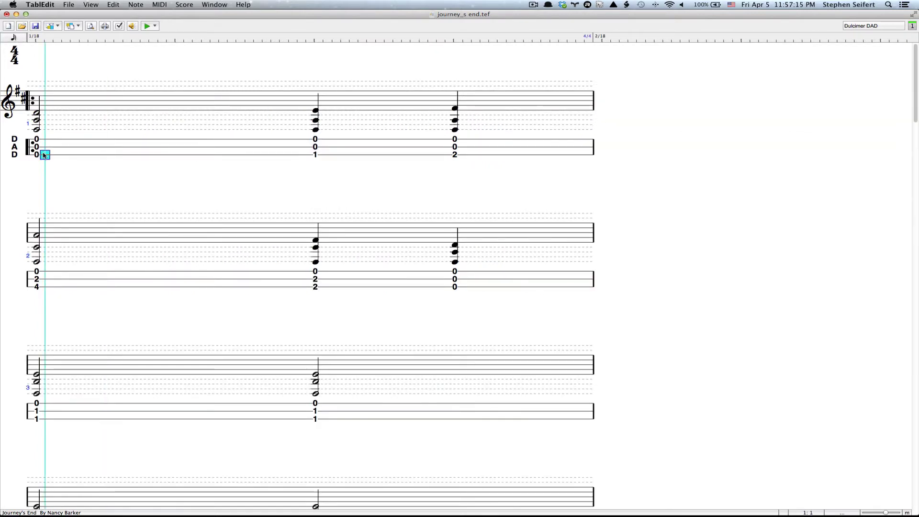
{"action": "left_click", "coordinate": [113, 5]}
{"action": "mouse_move", "coordinate": [126, 138]}
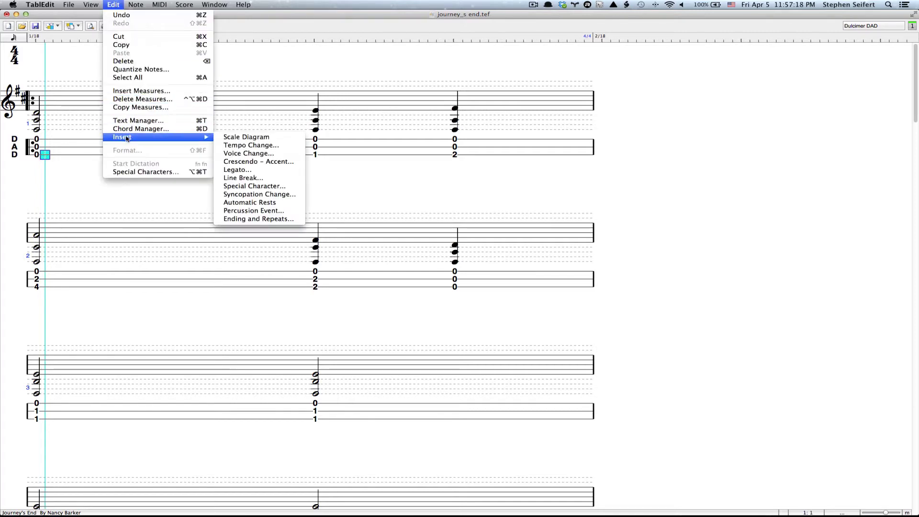
{"action": "left_click", "coordinate": [247, 188]}
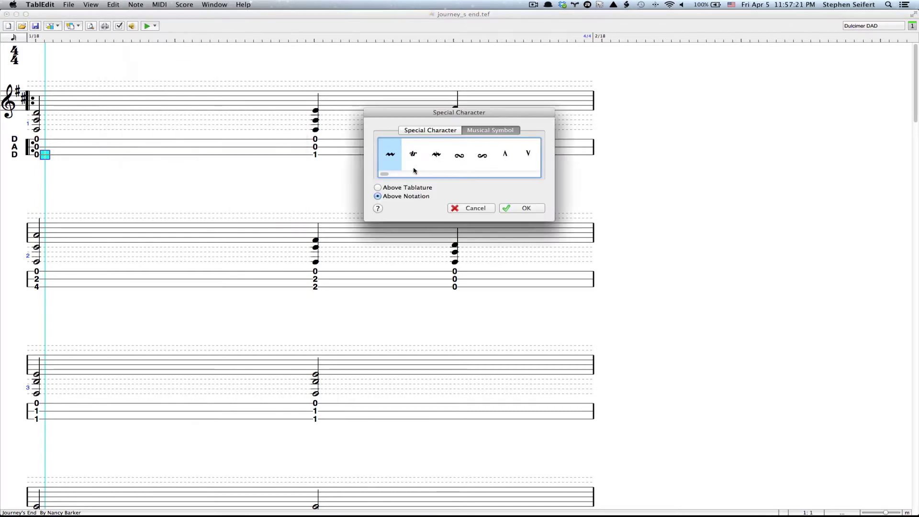
{"action": "key", "text": "Right"}
{"action": "key", "text": "Right"}
{"action": "key", "text": "Right"}
{"action": "key", "text": "Right"}
{"action": "key", "text": "Right"}
{"action": "key", "text": "Right"}
{"action": "key", "text": "Right"}
{"action": "key", "text": "Right"}
{"action": "key", "text": "Right"}
{"action": "key", "text": "Right"}
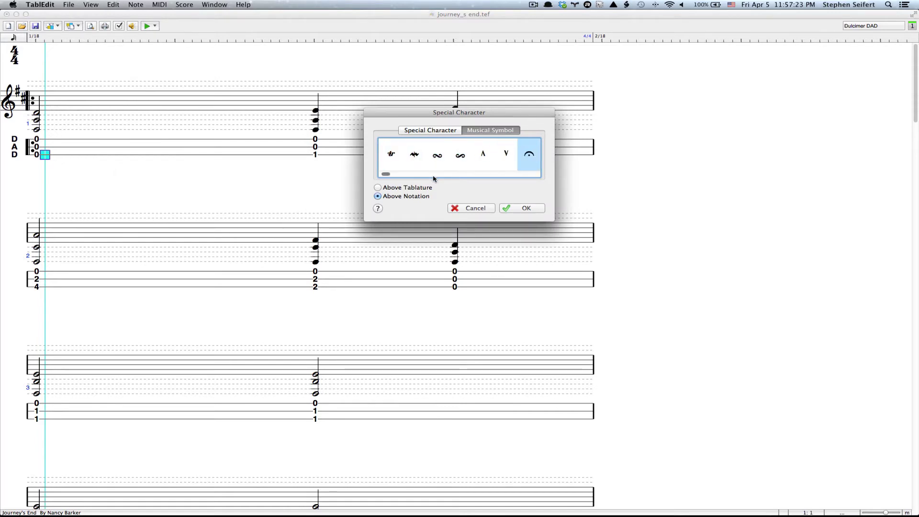
{"action": "key", "text": "Right"}
{"action": "key", "text": "Right"}
{"action": "key", "text": "Right"}
{"action": "key", "text": "Right"}
{"action": "key", "text": "Right"}
{"action": "key", "text": "Right"}
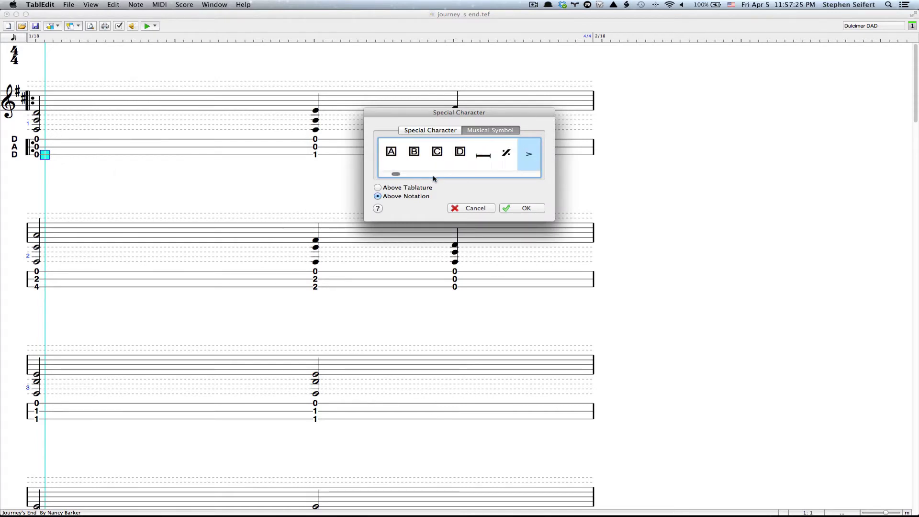
{"action": "left_click", "coordinate": [394, 187]}
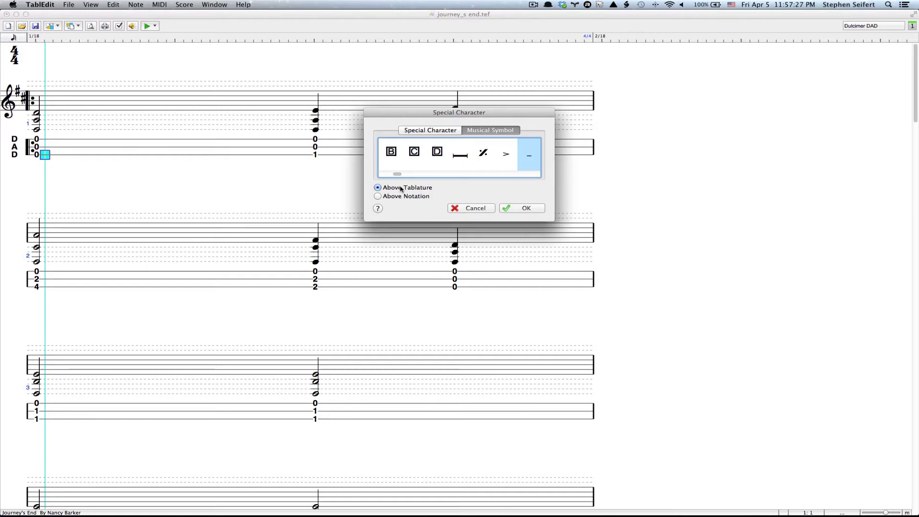
{"action": "left_click", "coordinate": [527, 208]}
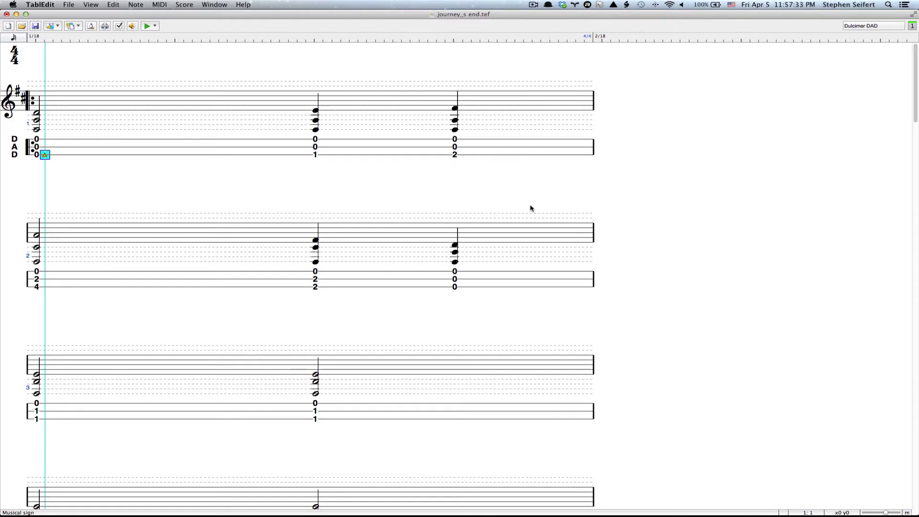
Nudge the dash sign's offset, delete it, and zoom out to the compact two-line layout.
{"action": "key", "text": "Up"}
{"action": "key", "text": "Up"}
{"action": "key", "text": "Up"}
{"action": "key", "text": "Up"}
{"action": "key", "text": "Up"}
{"action": "key", "text": "Up"}
{"action": "key", "text": "Up"}
{"action": "key", "text": "Up"}
{"action": "key", "text": "Up"}
{"action": "key", "text": "Up"}
{"action": "key", "text": "Up"}
{"action": "key", "text": "Up"}
{"action": "key", "text": "Up"}
{"action": "key", "text": "Up"}
{"action": "key", "text": "Up"}
{"action": "key", "text": "Up"}
{"action": "key", "text": "Up"}
{"action": "key", "text": "Up"}
{"action": "key", "text": "Up"}
{"action": "key", "text": "Up"}
{"action": "key", "text": "Delete"}
{"action": "key", "text": "super+minus"}
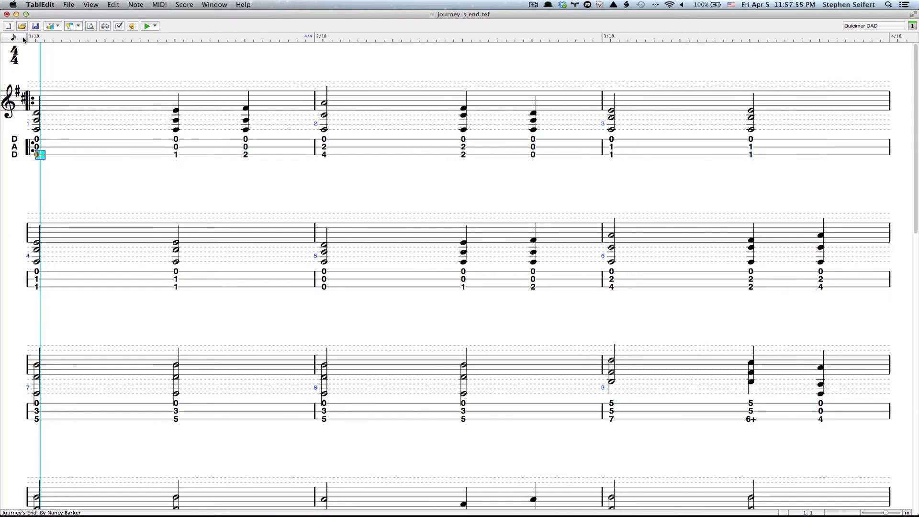
Re-spread the score to one measure per line and select the slot after measure 1's first note.
{"action": "left_click", "coordinate": [40, 159]}
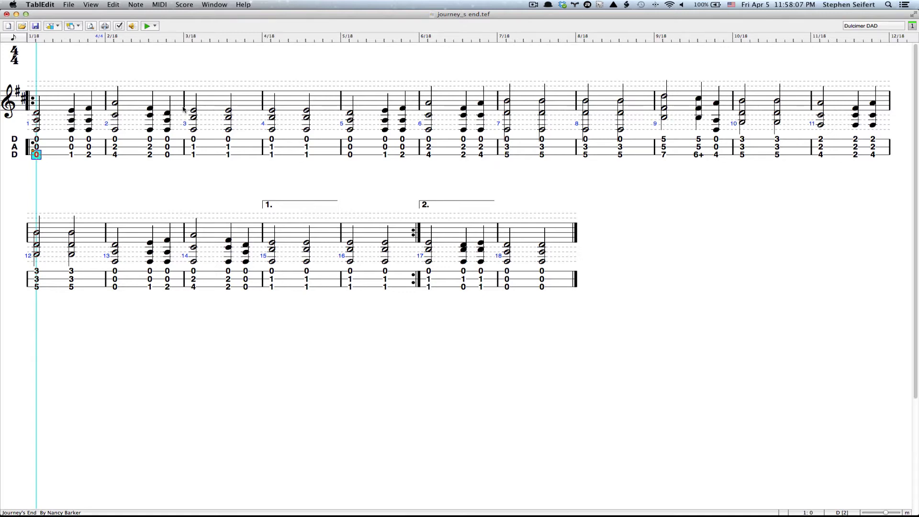
{"action": "left_click", "coordinate": [14, 38]}
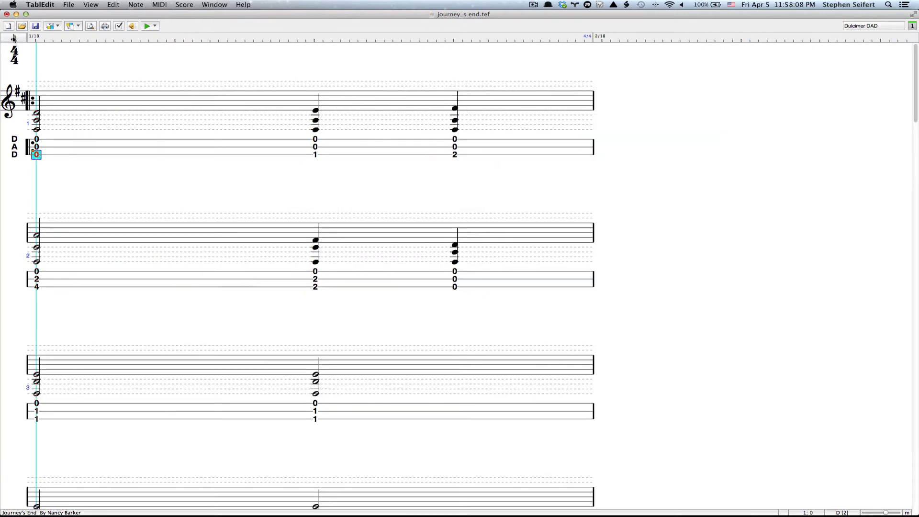
{"action": "left_click", "coordinate": [44, 156]}
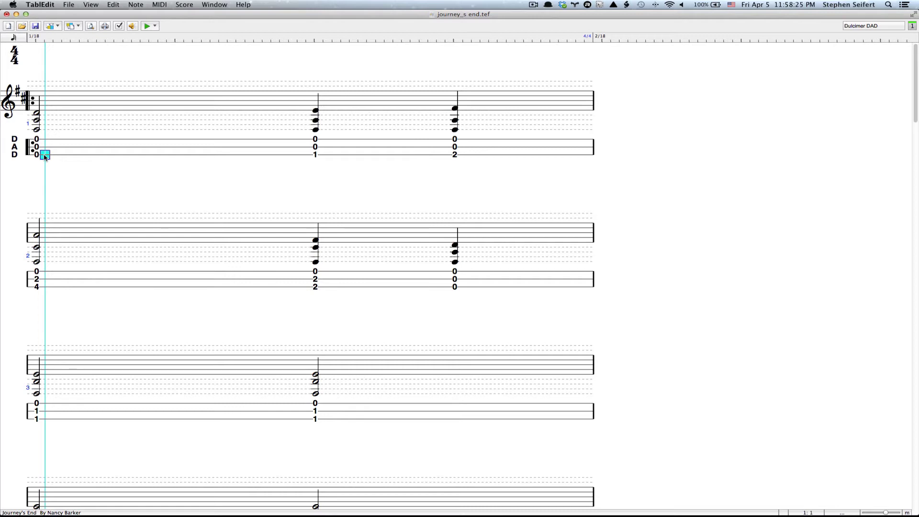
Insert the '–' Special Character above the tablature under measure 1's first half note.
{"action": "left_click", "coordinate": [113, 4]}
{"action": "left_click", "coordinate": [261, 188]}
{"action": "left_click", "coordinate": [515, 211]}
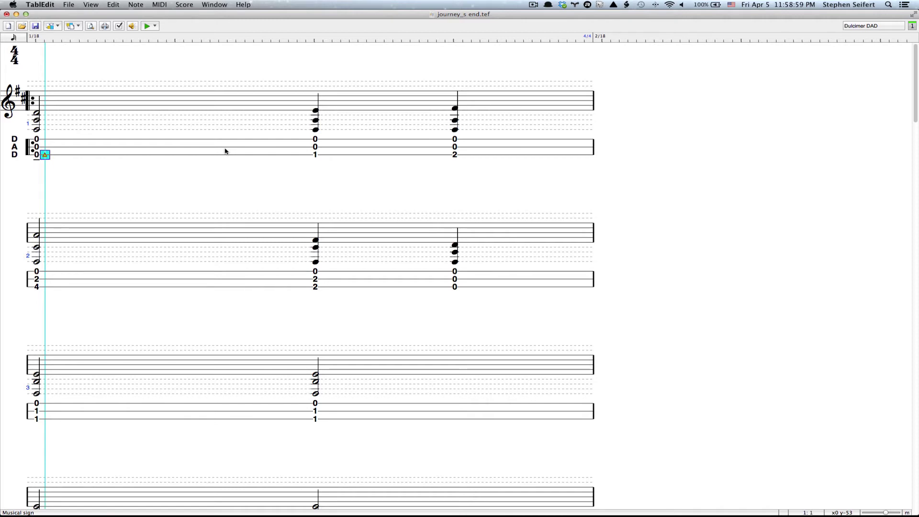
Alternate the next-half-note and insert-dash hotkeys to mark the half notes through measure 6.
{"action": "key", "text": "space"}
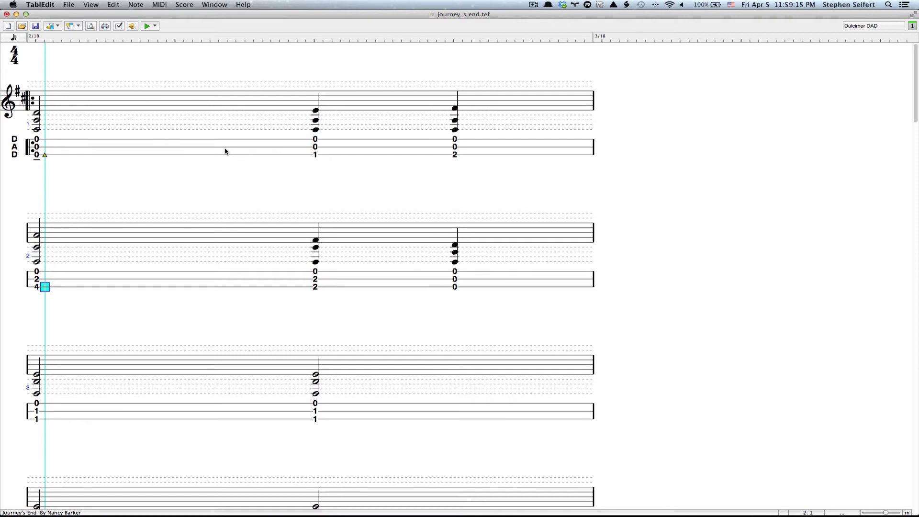
{"action": "key", "text": "super+v"}
{"action": "key", "text": "space"}
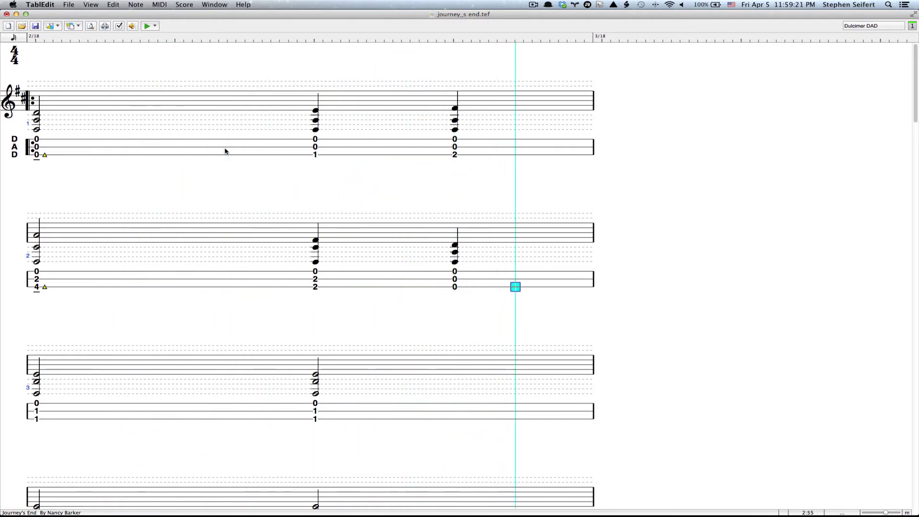
{"action": "key", "text": "super+v"}
{"action": "key", "text": "space"}
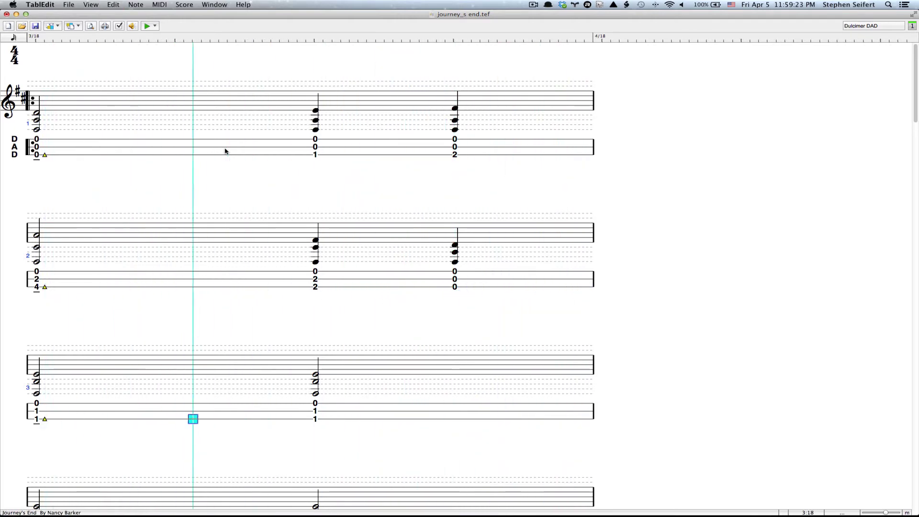
{"action": "key", "text": "super+v"}
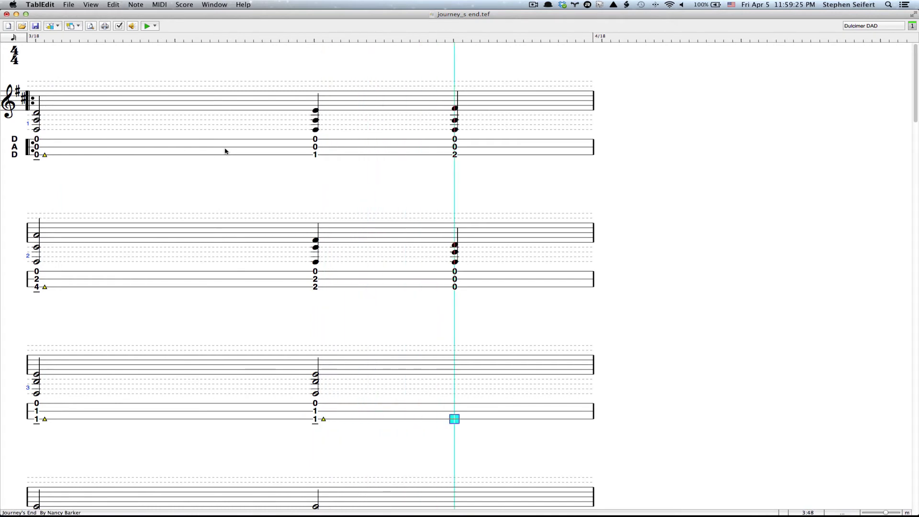
{"action": "key", "text": "super+v"}
{"action": "key", "text": "space"}
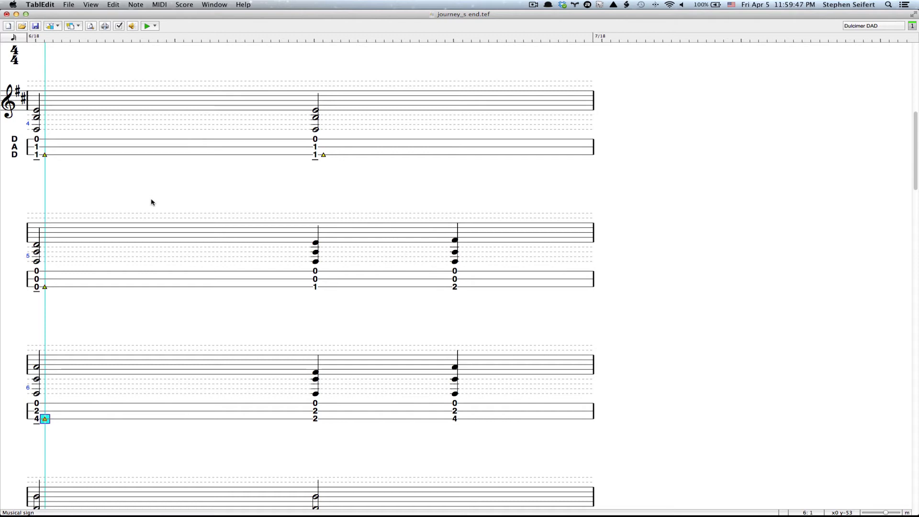
Return to the compact multi-measure layout and save the Journey's End tab.
{"action": "left_click", "coordinate": [13, 38]}
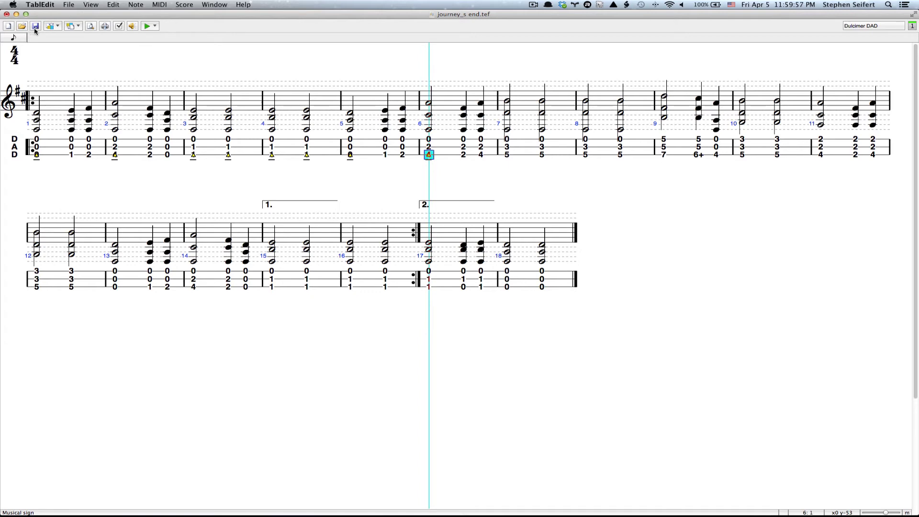
{"action": "key", "text": "super+s"}
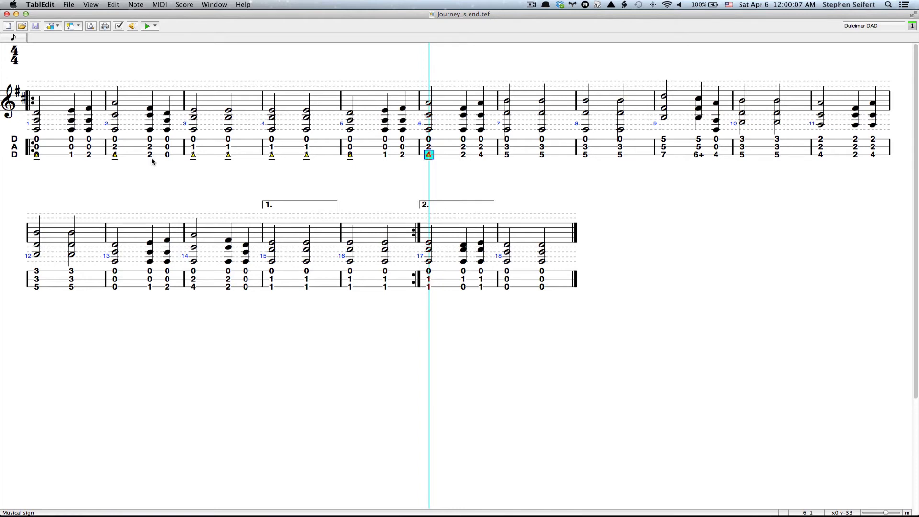
Create a new tab from the template, bring up Save As, then launch the Keyboard Maestro Editor.
{"action": "key", "text": "super+n"}
{"action": "key", "text": "super+s"}
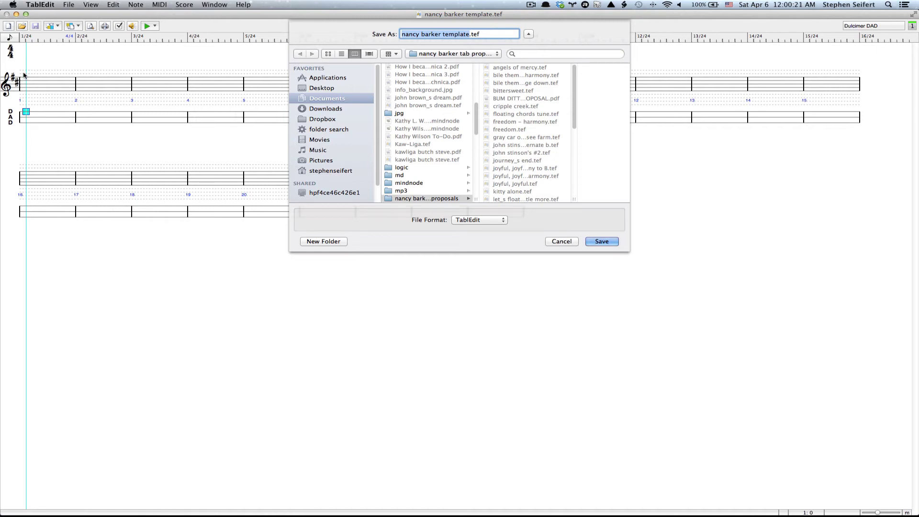
{"action": "left_click", "coordinate": [596, 4]}
{"action": "left_click", "coordinate": [596, 5]}
{"action": "left_click", "coordinate": [596, 5]}
{"action": "left_click", "coordinate": [600, 17]}
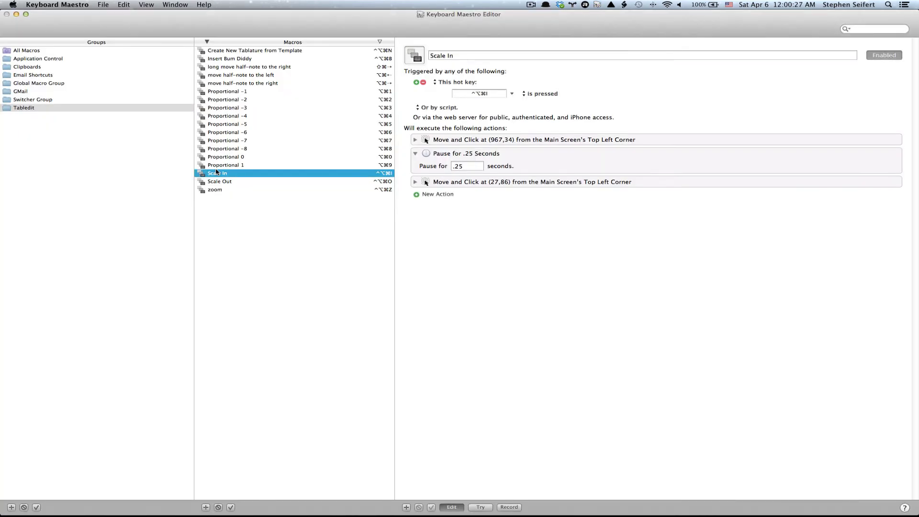
Select the Insert Bum Diddy macro and scroll down to its Insert Text action.
{"action": "left_click", "coordinate": [245, 60]}
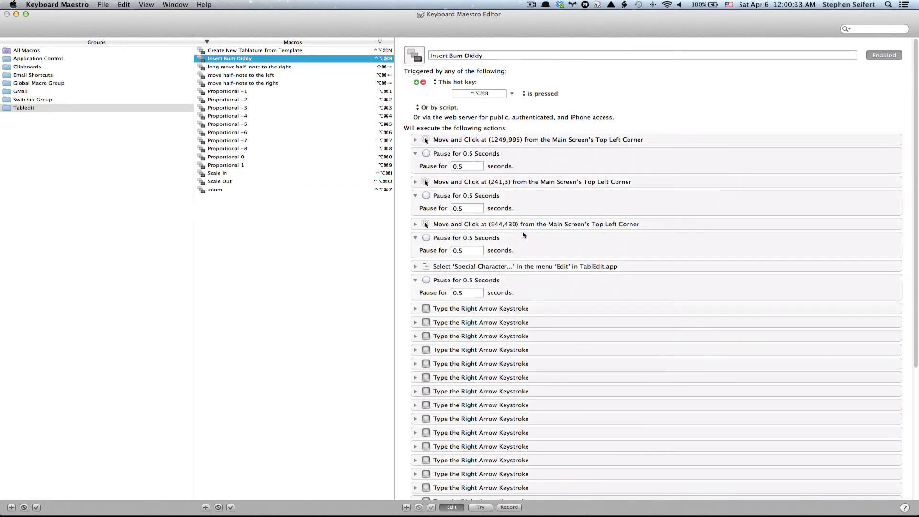
{"action": "scroll", "coordinate": [524, 234], "scroll_direction": "down", "scroll_amount": 5}
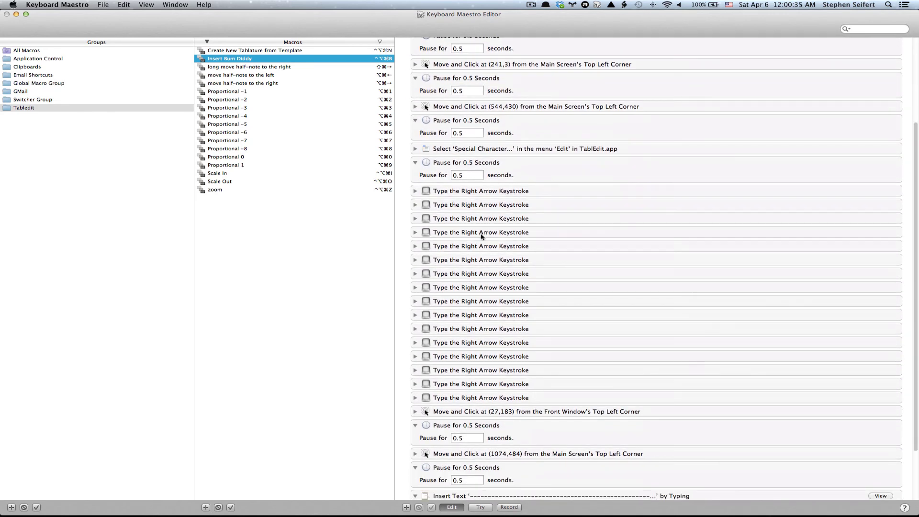
{"action": "scroll", "coordinate": [574, 265], "scroll_direction": "down", "scroll_amount": 3}
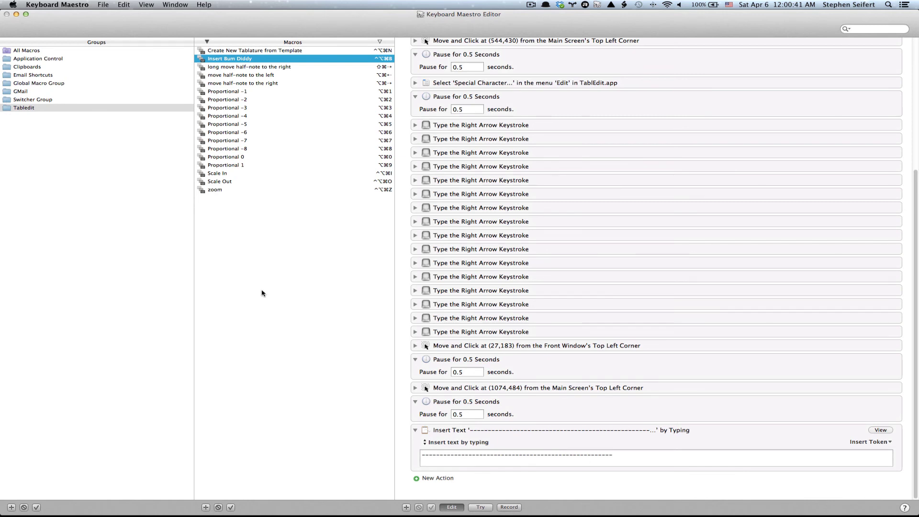
Show the template macro's actions: open a template .tef, pause 1.5 seconds, type ⇧⌘S.
{"action": "left_click", "coordinate": [254, 51]}
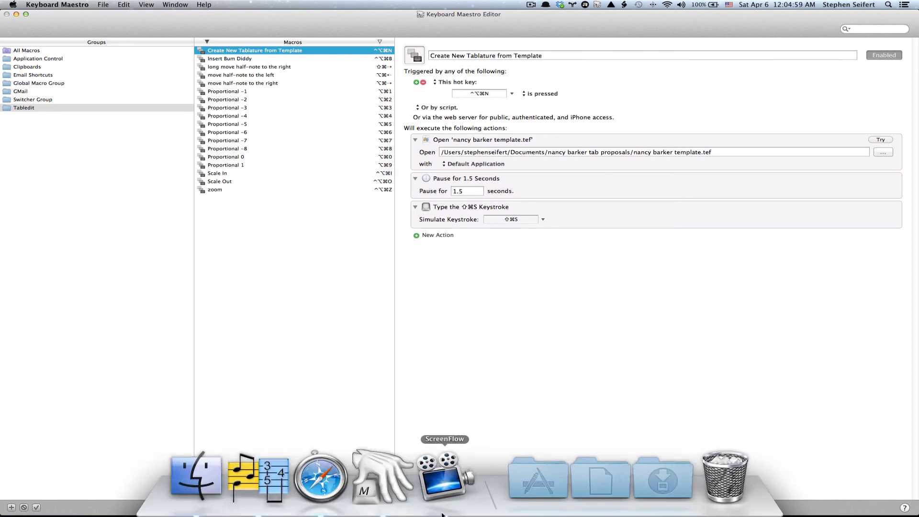
Switch between TablEdit and Keyboard Maestro, ending with journey_s end.tef in front.
{"action": "left_click", "coordinate": [262, 481]}
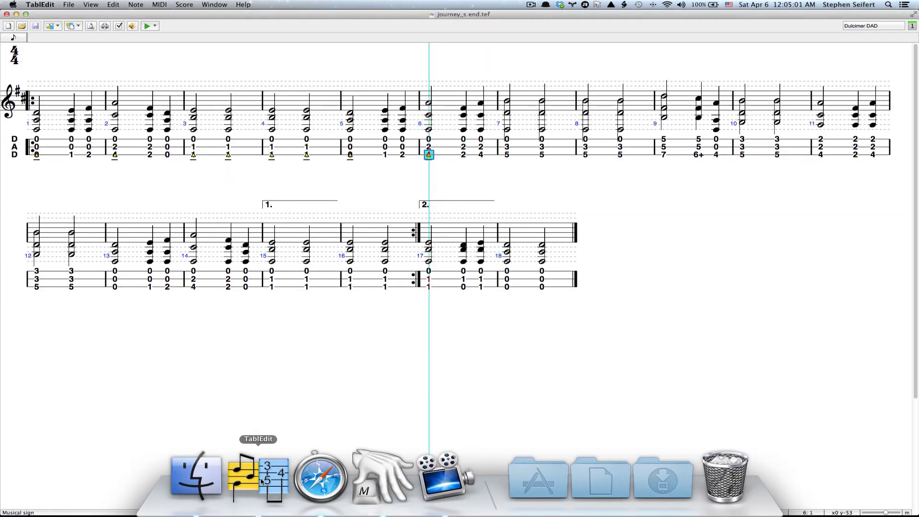
{"action": "key", "text": "super+Tab"}
{"action": "key", "text": "super+Tab"}
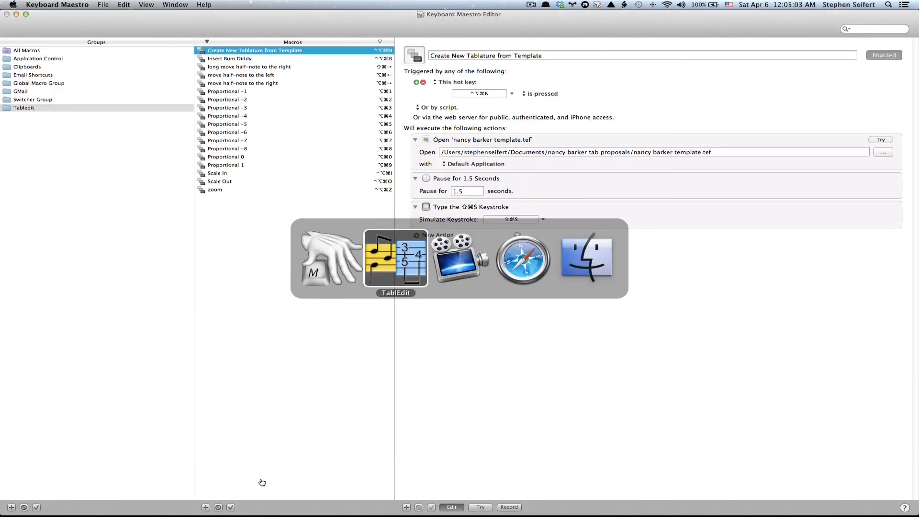
{"action": "key", "text": "Tab"}
{"action": "key", "text": "Tab"}
{"action": "key", "text": "Tab"}
{"action": "key", "text": "Tab"}
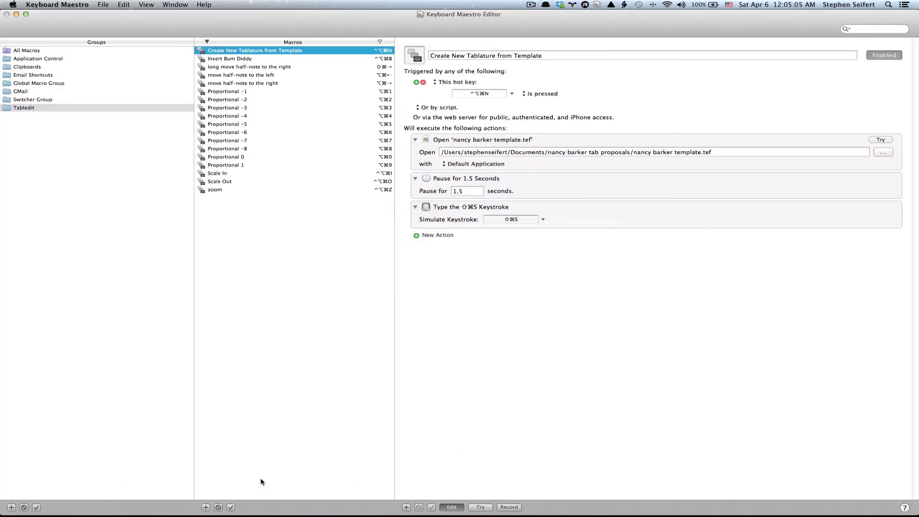
{"action": "key", "text": "super+Tab"}
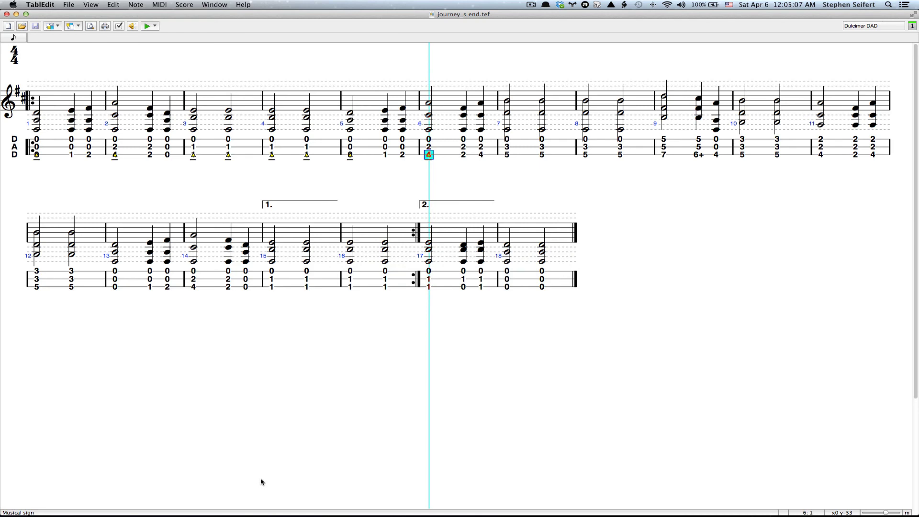